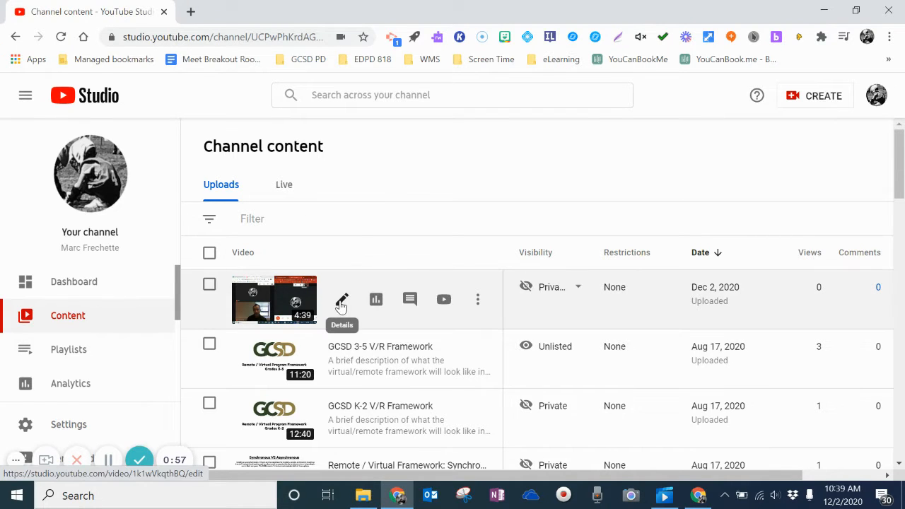
Open the uploaded video "Turn off Quick Access in Google Meet" in the video editor
left_click(341, 303)
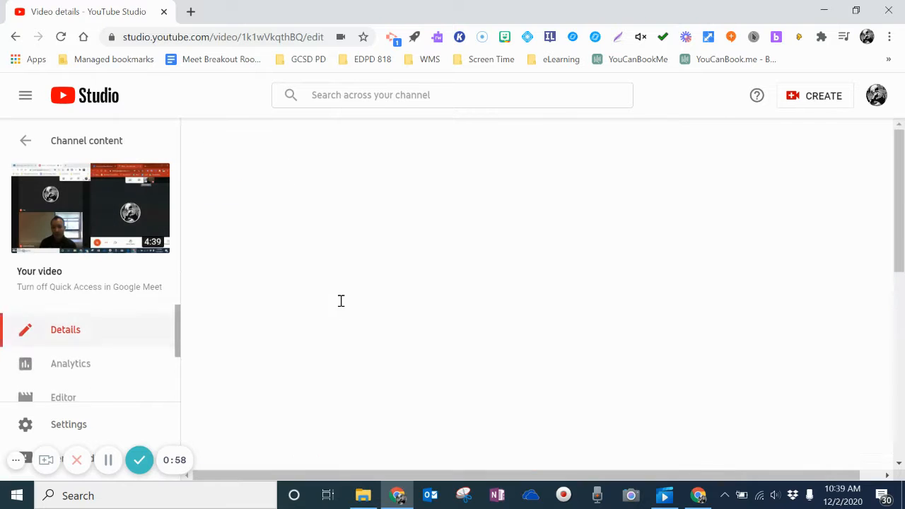
left_click(77, 389)
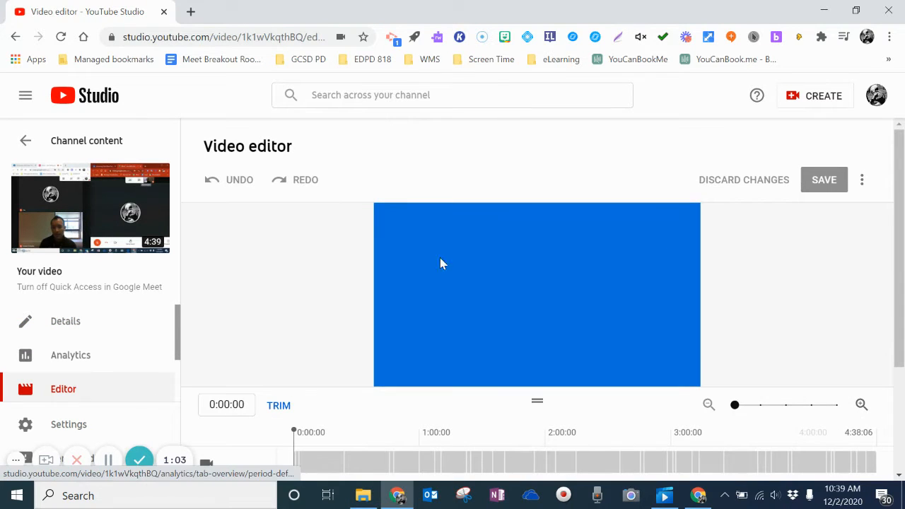
left_click_drag(896, 233, 903, 260)
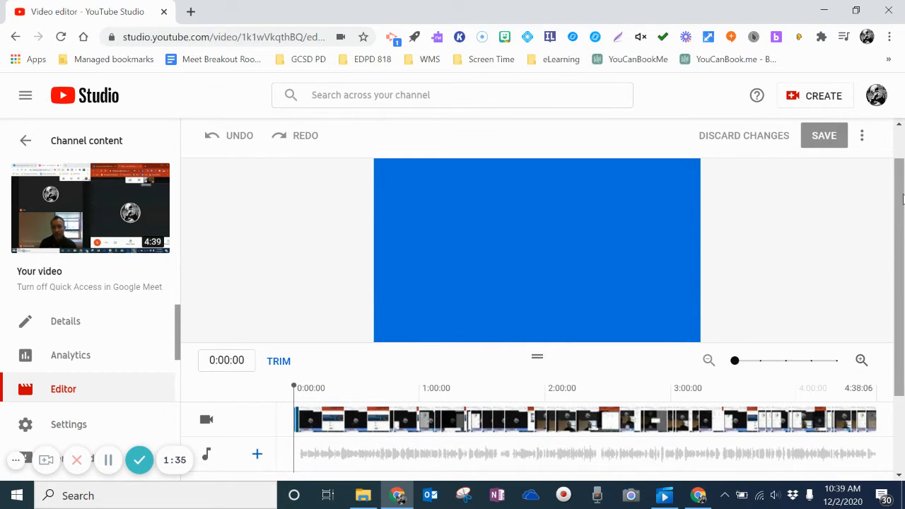
left_click_drag(903, 200, 901, 249)
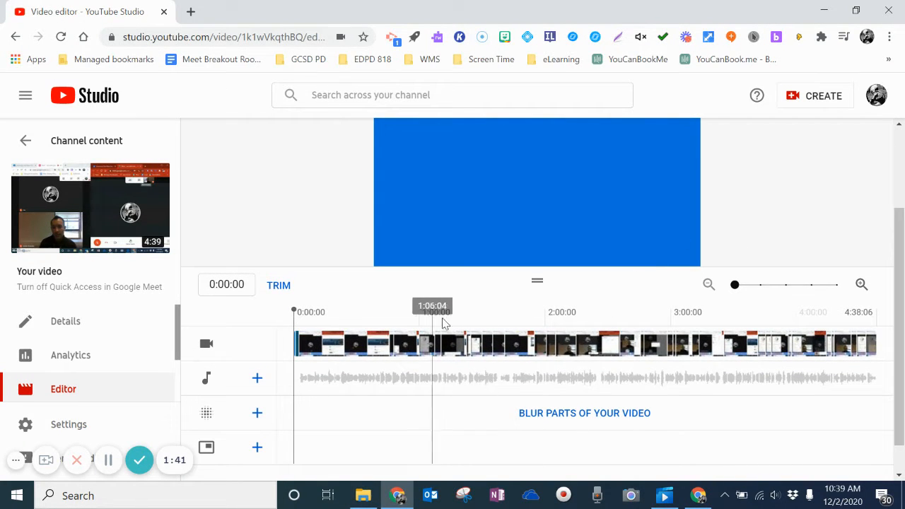
Enlarge the timeline scale by one level and move the playhead to about 2:06:09, where the Add people dialog is shown
left_click(860, 285)
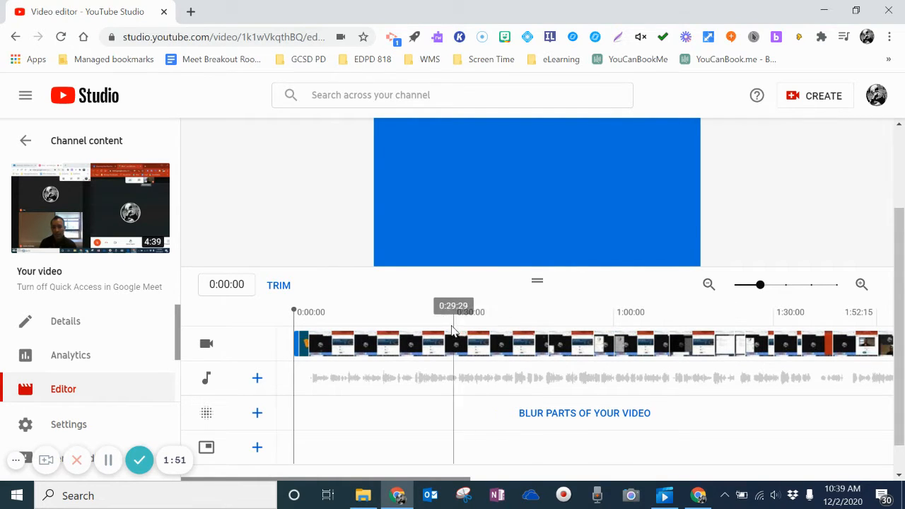
left_click(709, 286)
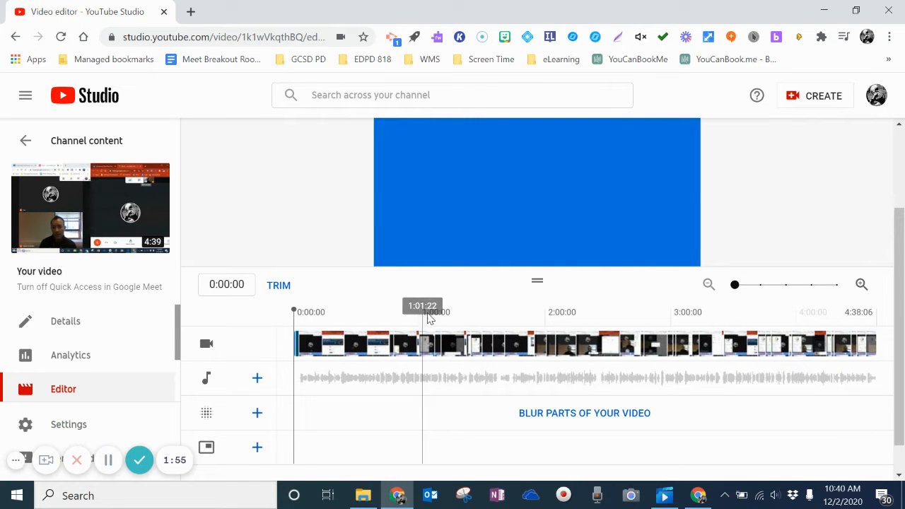
left_click(862, 285)
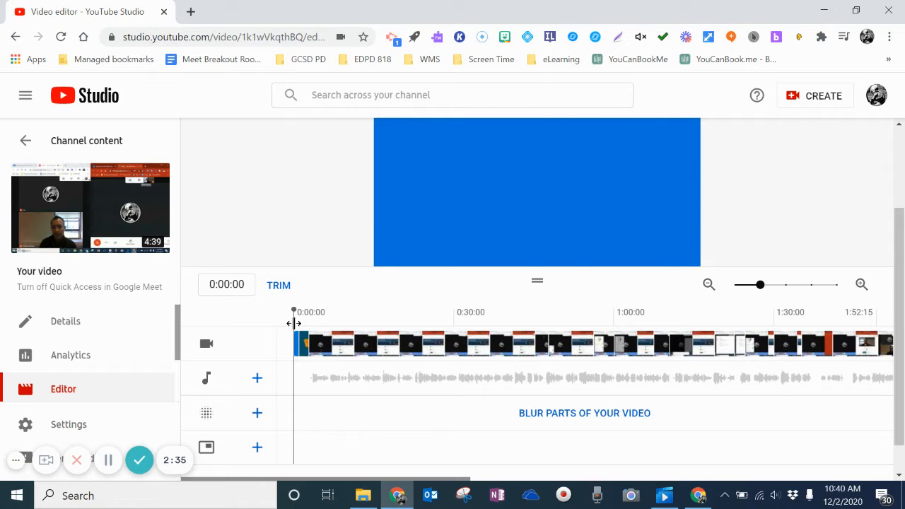
left_click_drag(294, 323, 860, 385)
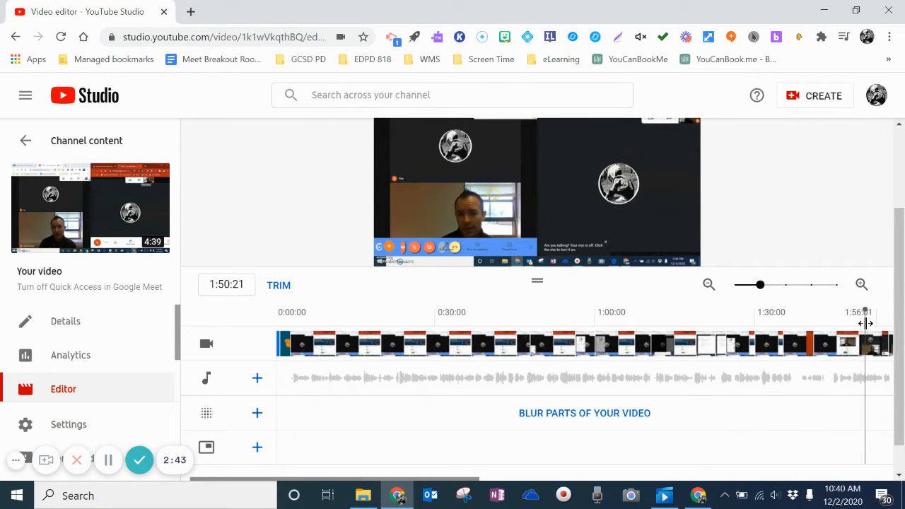
left_click_drag(866, 324, 900, 276)
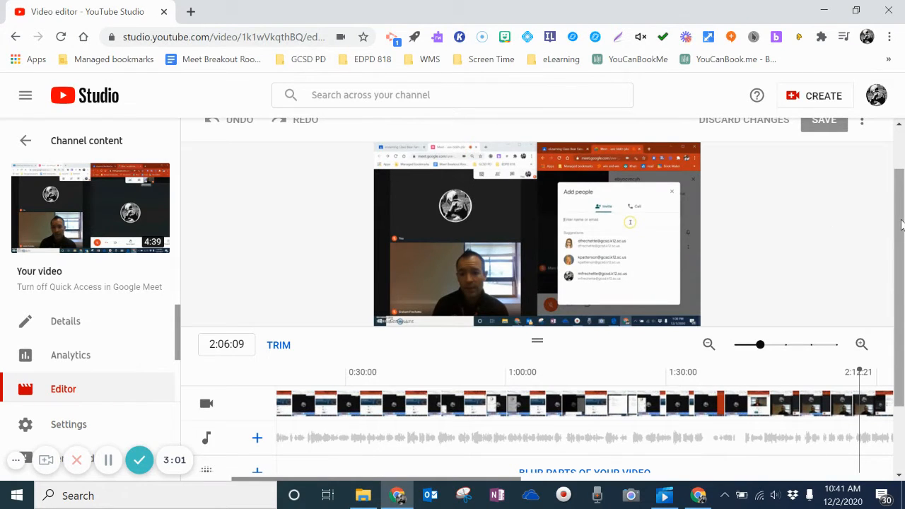
scroll(901, 225, "down", 1)
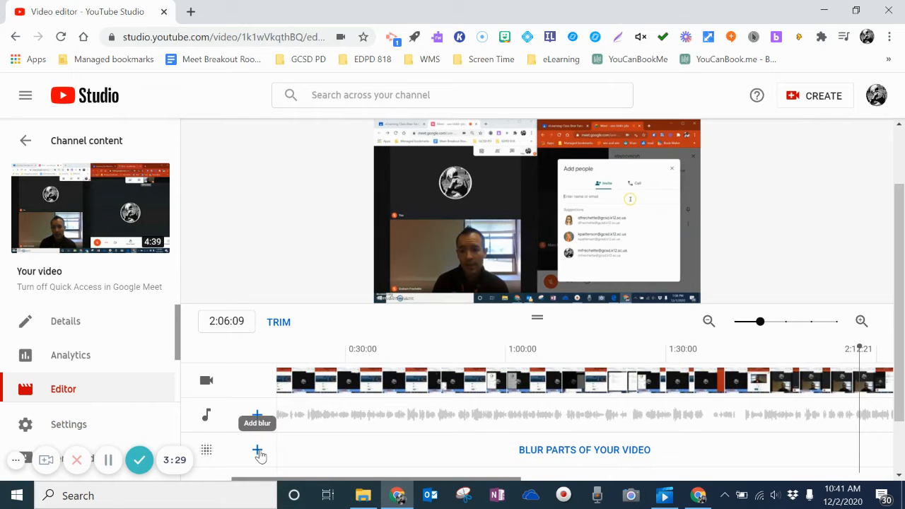
Add a custom blur to the video and set its start time to 2:14:02
left_click(258, 452)
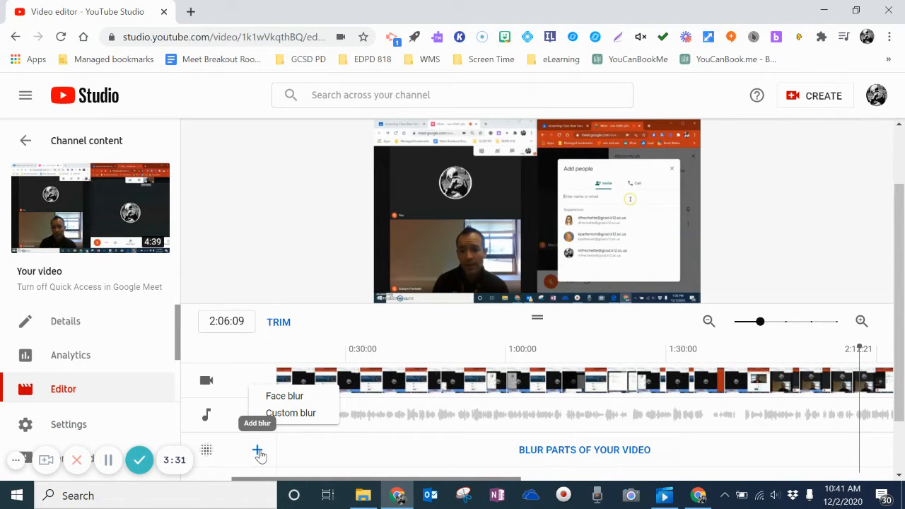
left_click(311, 414)
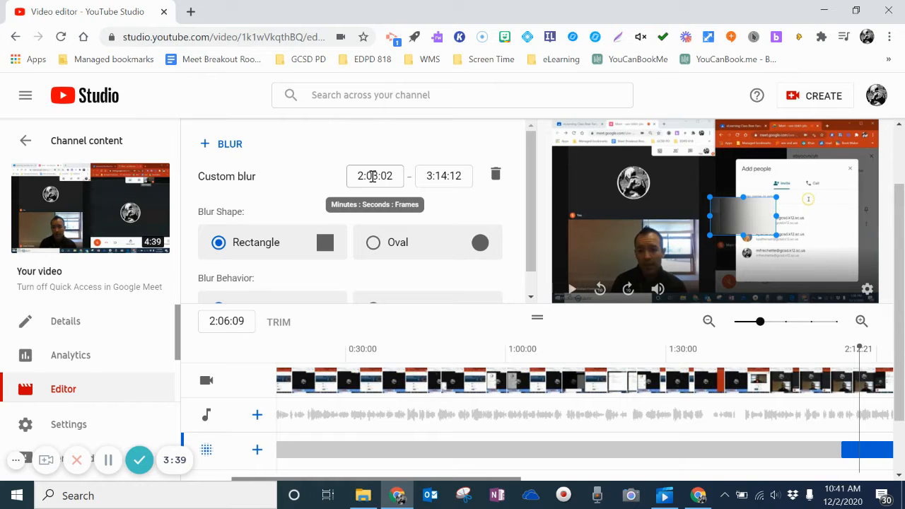
left_click(373, 176)
key("BackSpace")
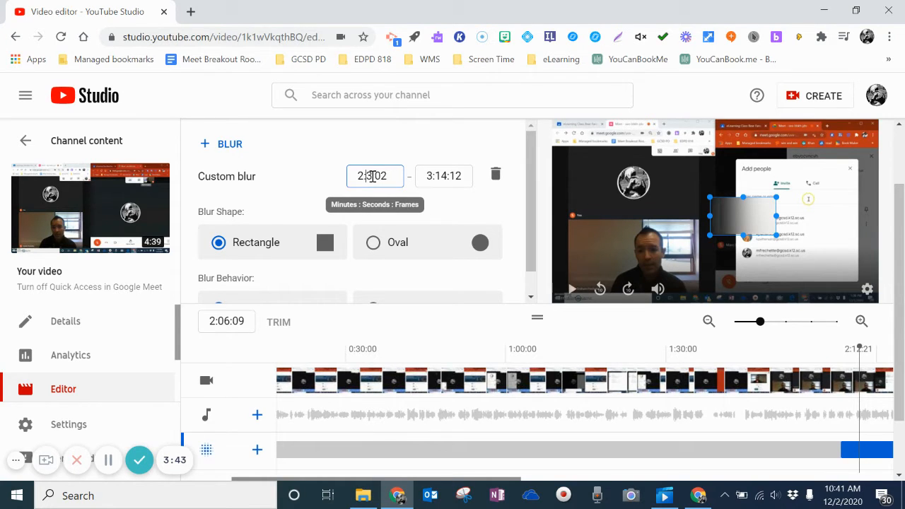
type("1")
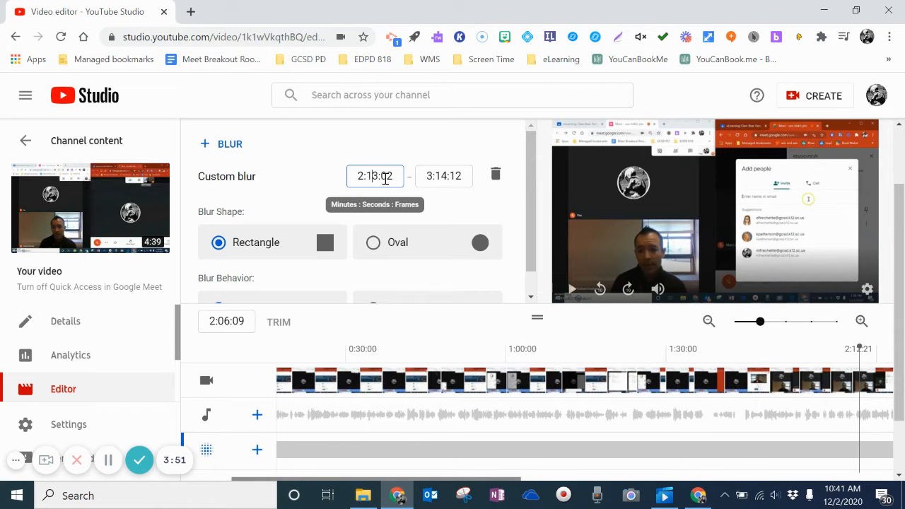
key("Delete")
type("4")
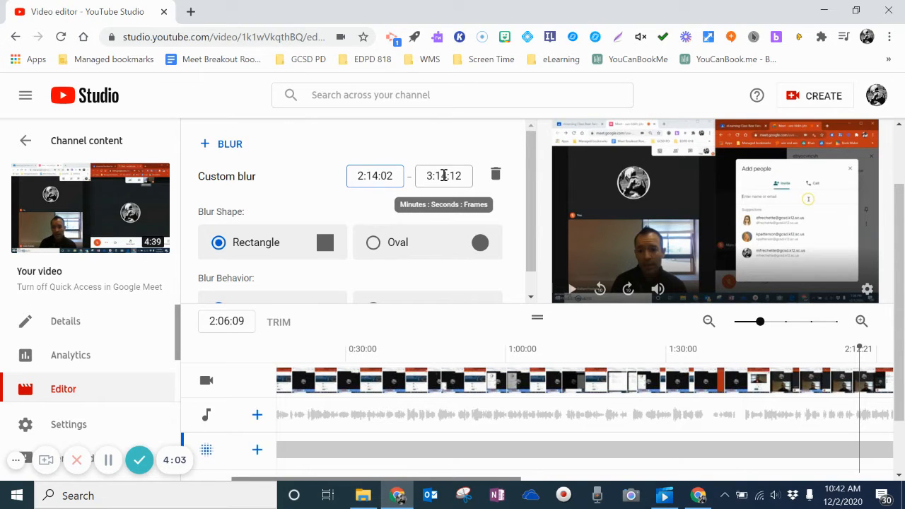
Set the custom blur's end time to 3:47:12 and its behavior to Fix blur position
left_click(447, 176)
key("BackSpace")
key("BackSpace")
key("BackSpace")
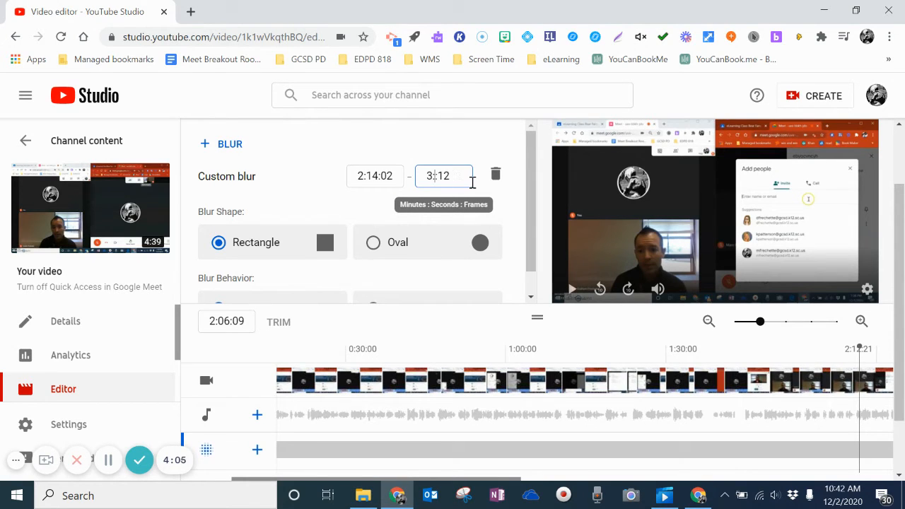
type("47")
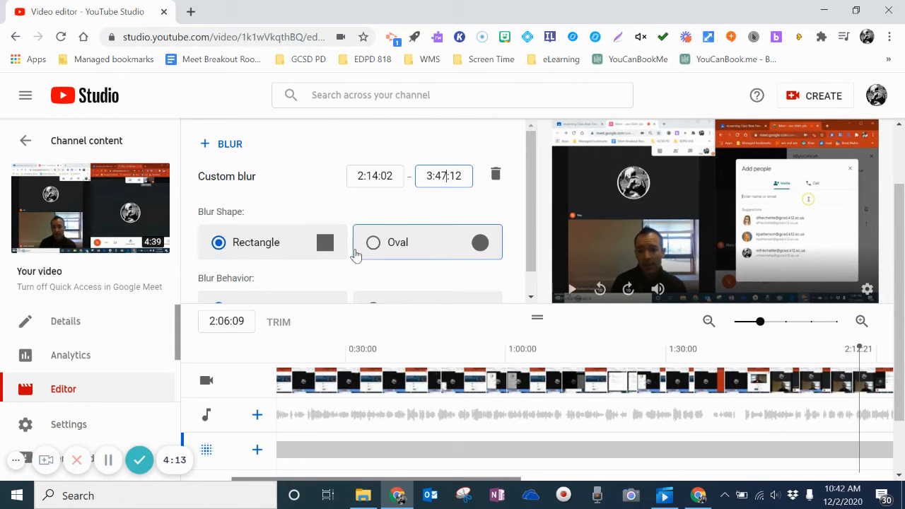
left_click_drag(529, 244, 529, 276)
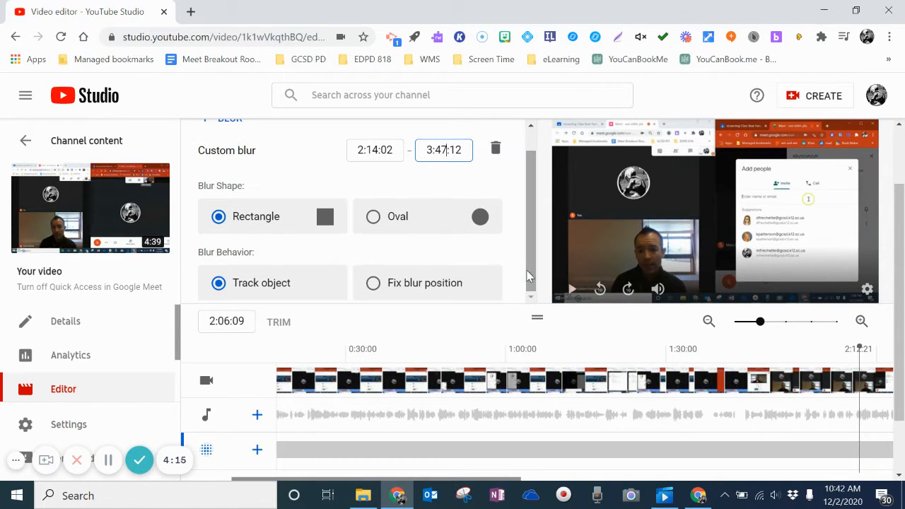
left_click(373, 283)
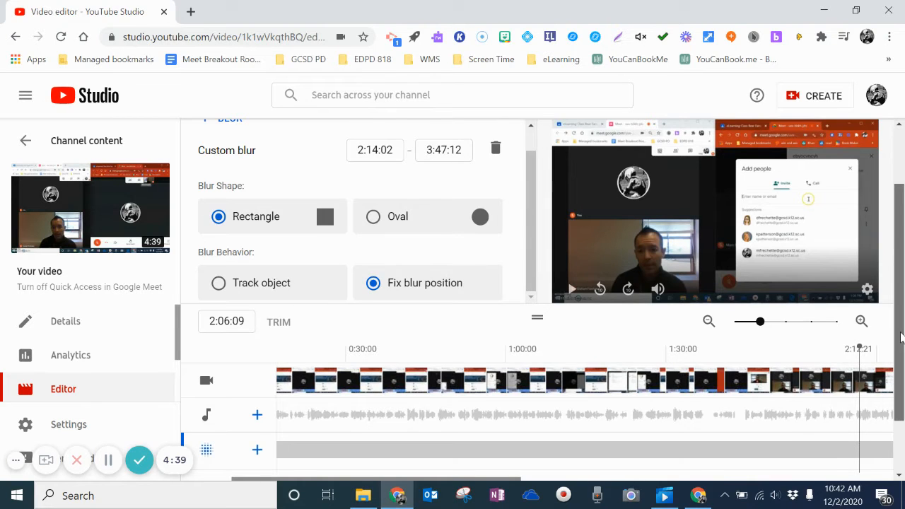
Move the playhead to 2:14:02, then widen and place the blur rectangle over the phone number in the Add people dialog
left_click_drag(901, 338, 898, 366)
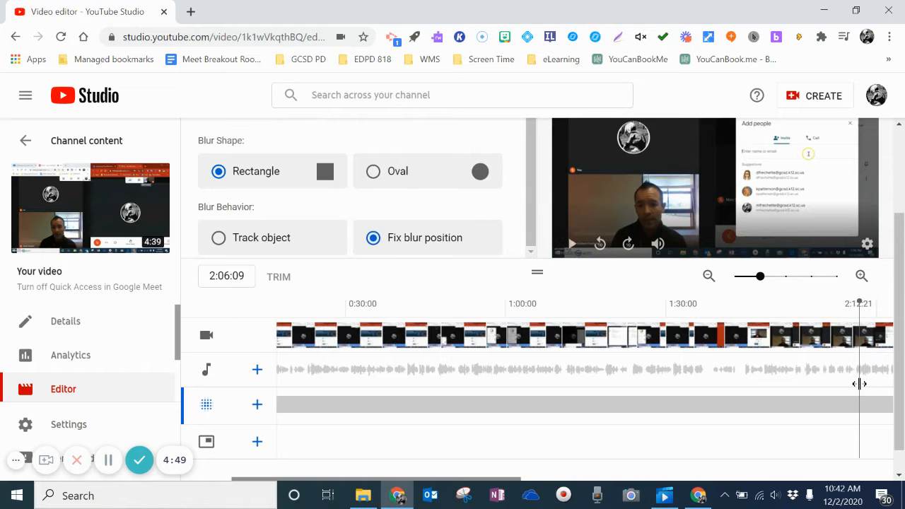
left_click_drag(860, 384, 850, 391)
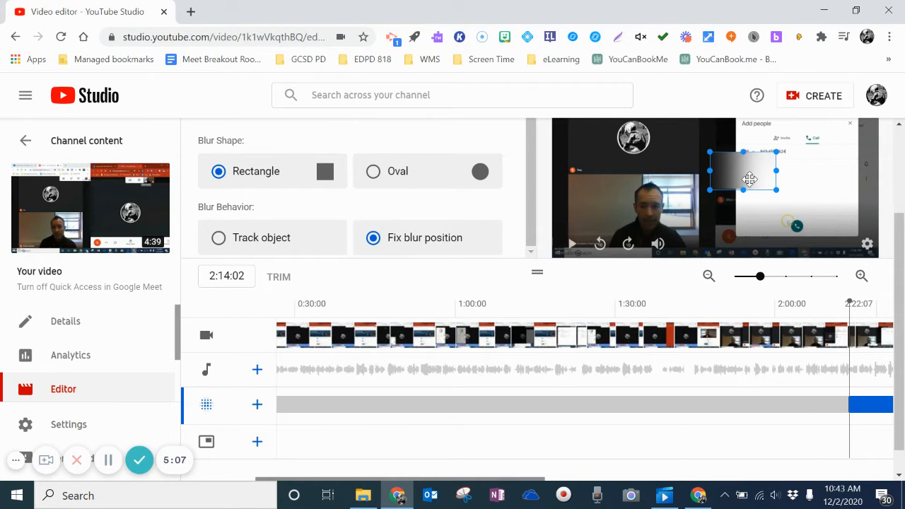
left_click_drag(750, 173, 845, 150)
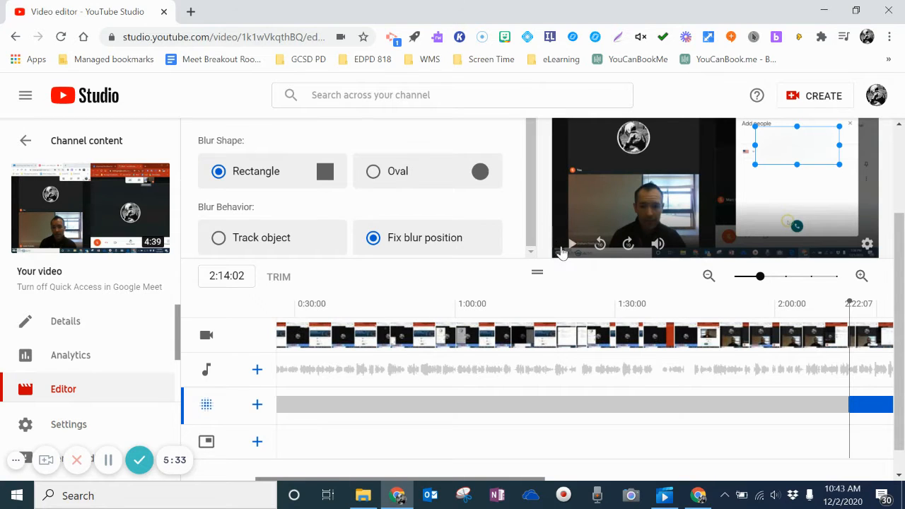
Play the video from the start of the blur to check its coverage, and pause at about 2:17:13
scroll(530, 218, "up", 2)
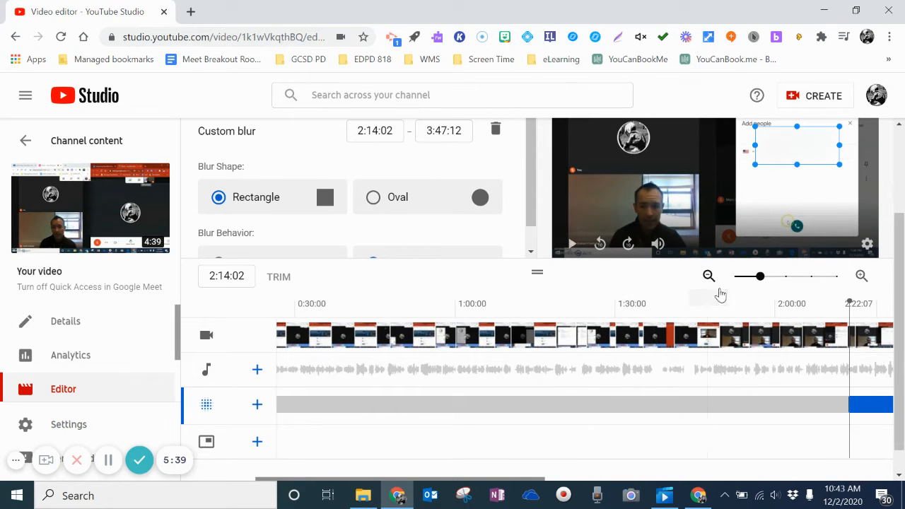
left_click(573, 246)
scroll(573, 242, "up", 1)
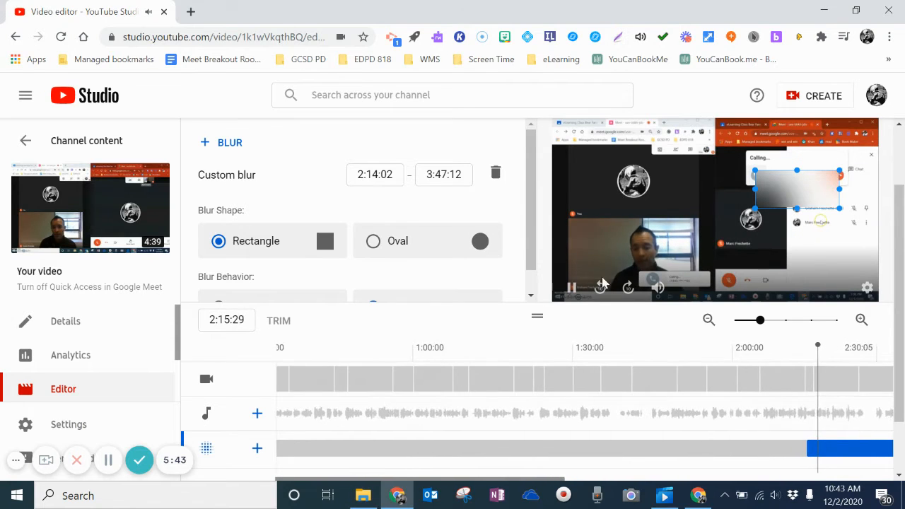
left_click(573, 290)
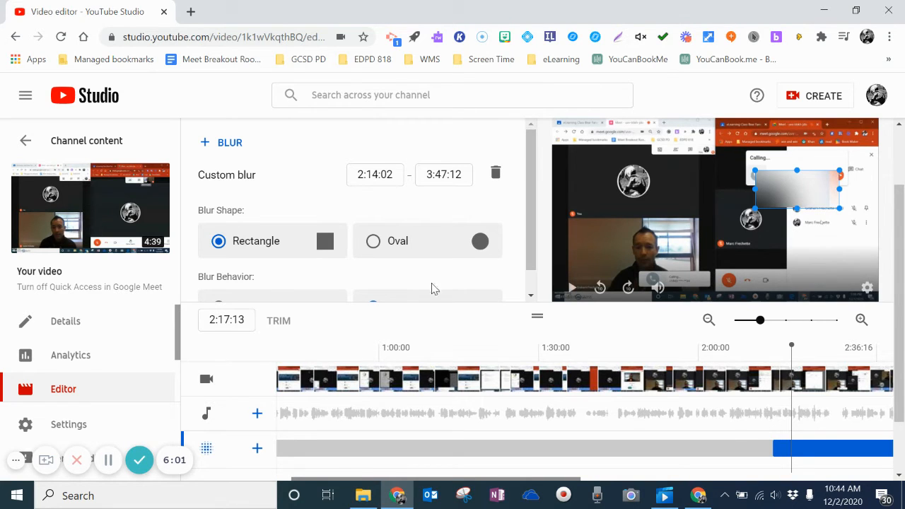
Add a second custom blur and set its start time to 2:25:00
left_click(257, 450)
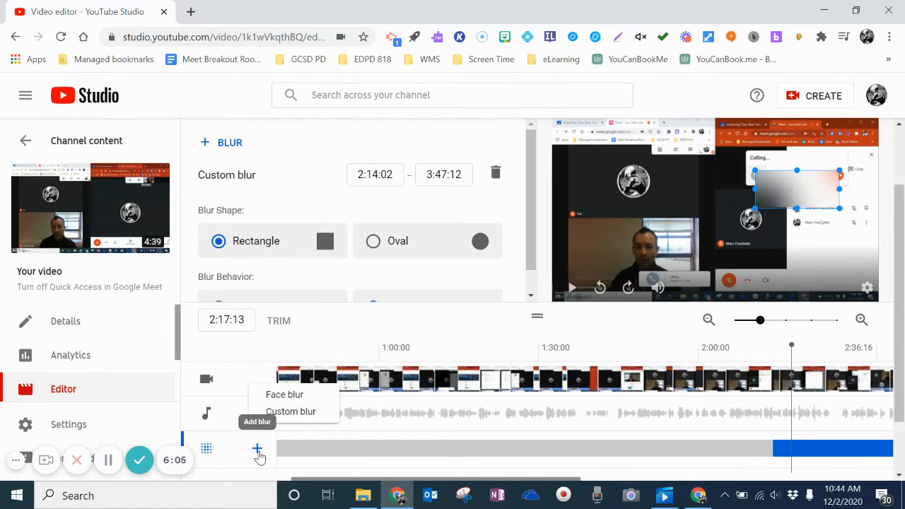
left_click(291, 412)
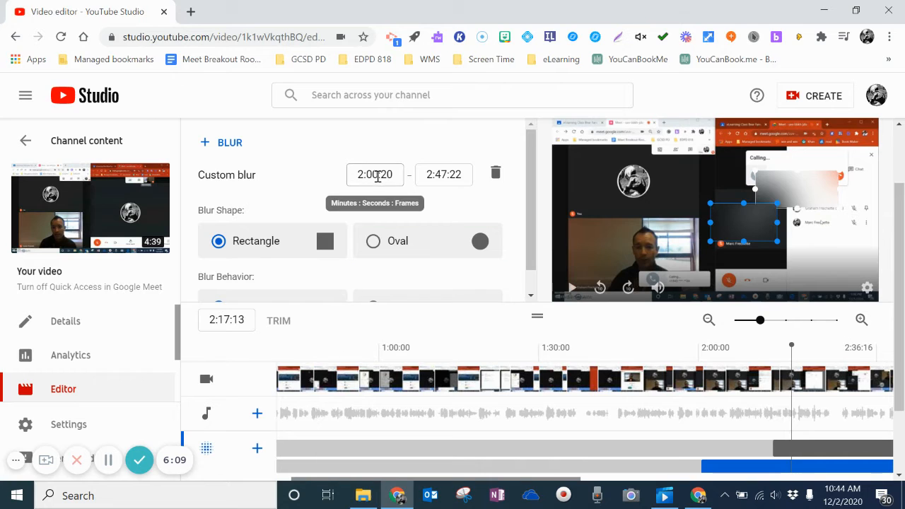
left_click(377, 176)
key("BackSpace")
key("BackSpace")
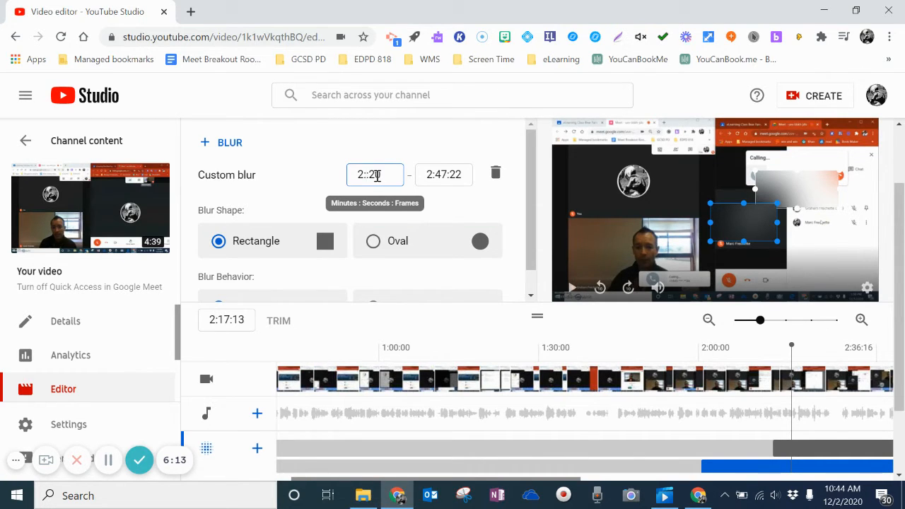
type("22:20")
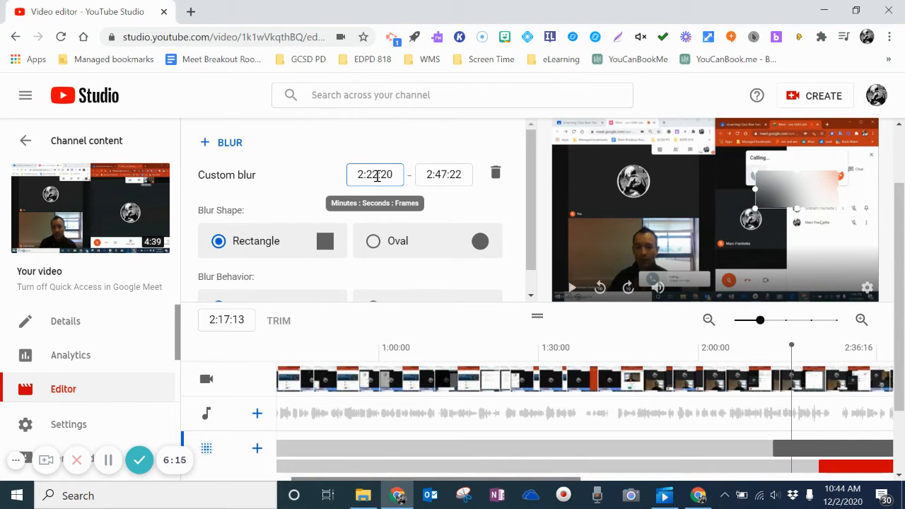
key("BackSpace")
type("5")
key("BackSpace")
Set the second custom blur's end time to 2:56:00
left_click(446, 175)
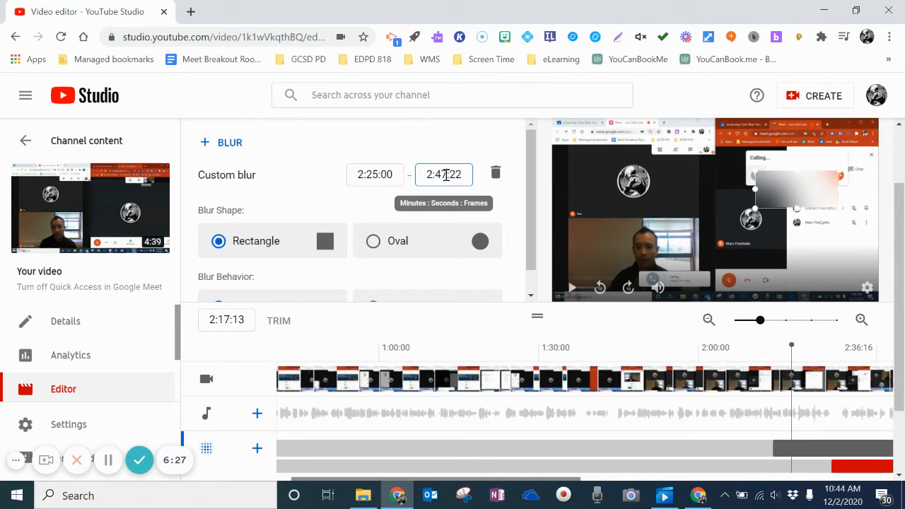
key("BackSpace")
key("BackSpace")
type("56:00")
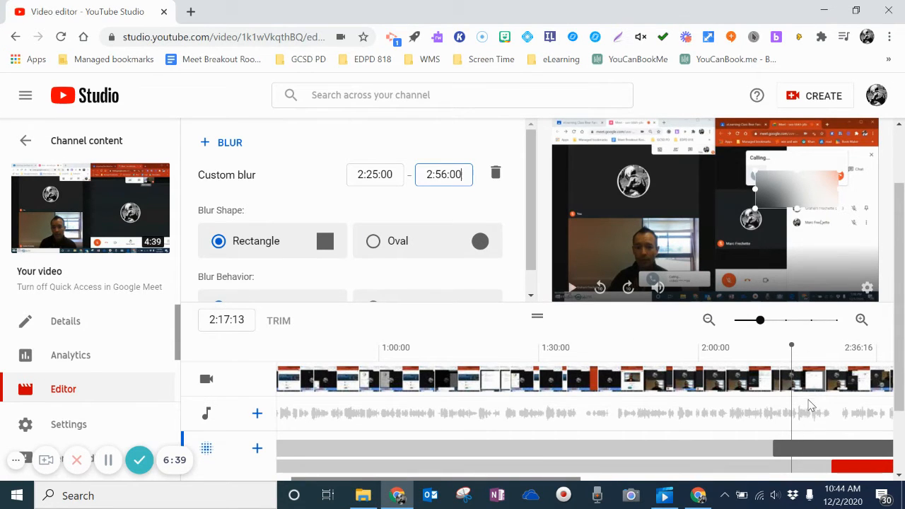
Move the playhead to 2:25:00 and place the widened second blur rectangle just below the lower participant tile in the Meet window
left_click(839, 473)
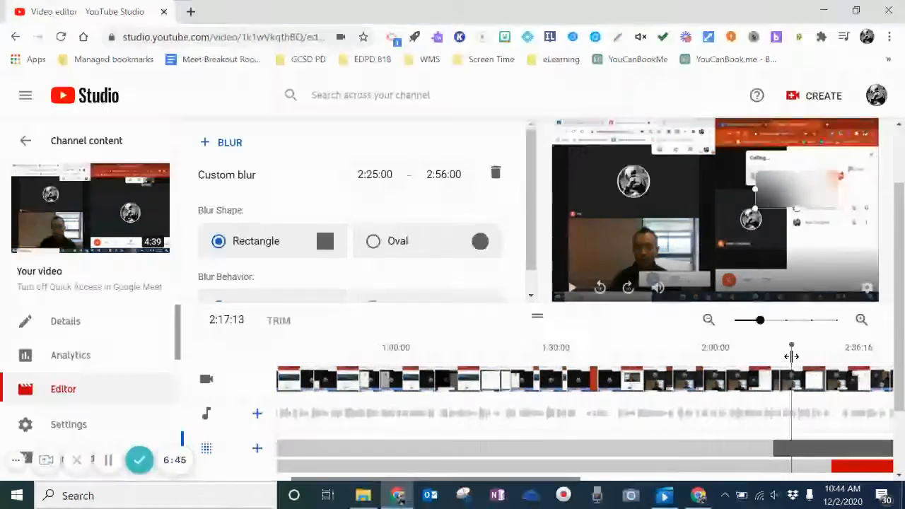
left_click_drag(791, 356, 832, 358)
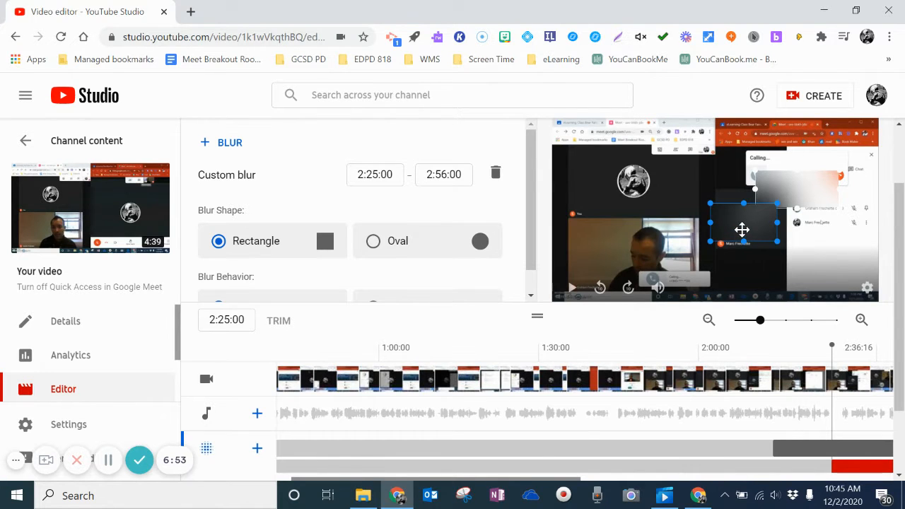
left_click_drag(742, 229, 801, 263)
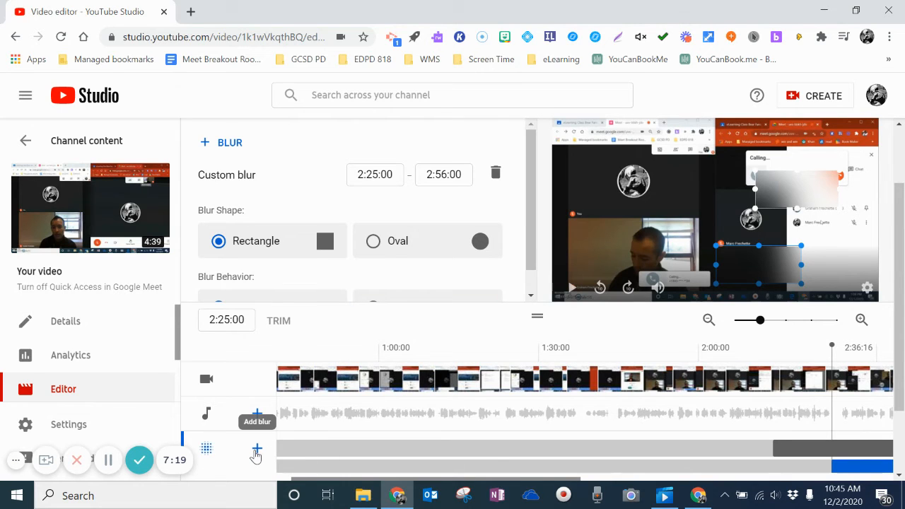
left_click_drag(530, 221, 535, 269)
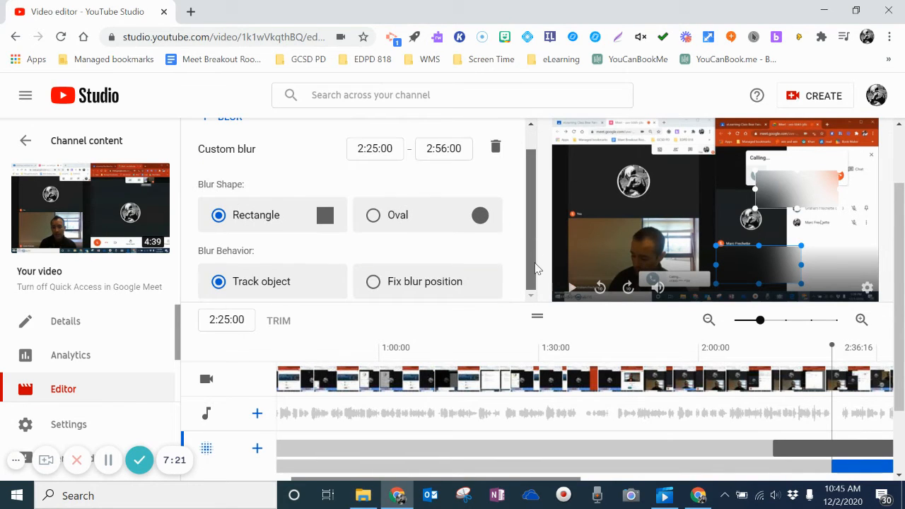
Fix the second custom blur's position and add a third custom blur that also uses a fixed position
left_click(372, 282)
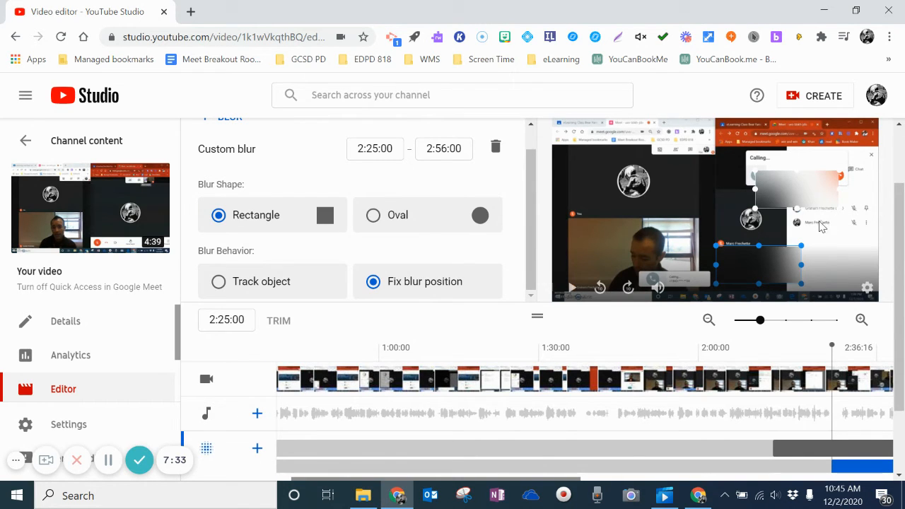
left_click(259, 452)
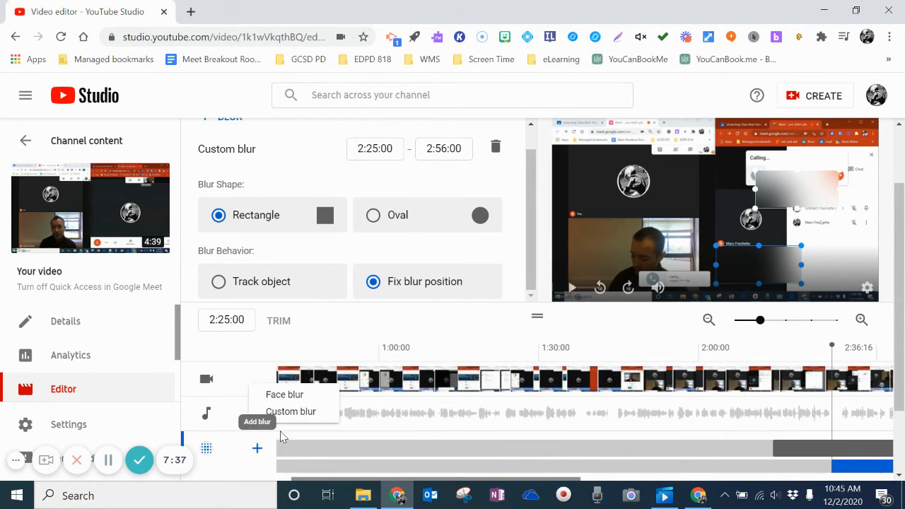
left_click(302, 417)
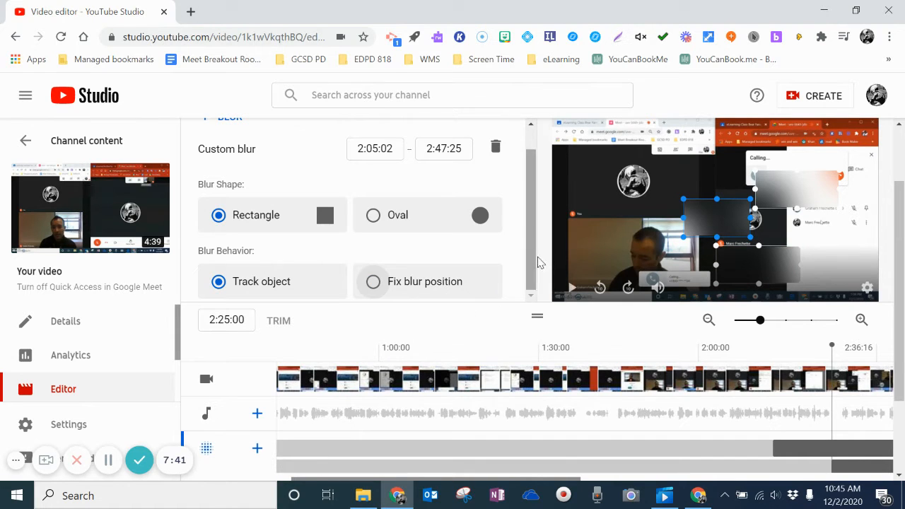
left_click(373, 283)
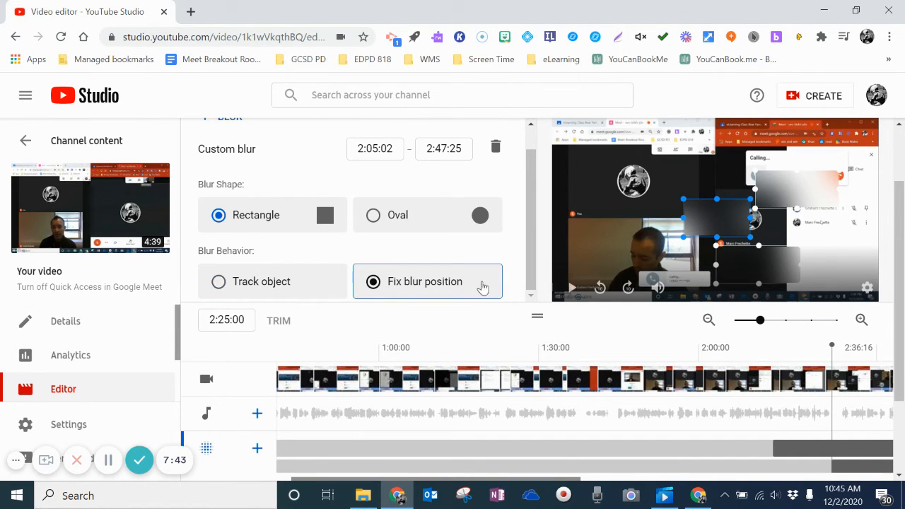
Set the third custom blur's time range to start at 2:25:02 and end at 2:56:00
left_click(371, 150)
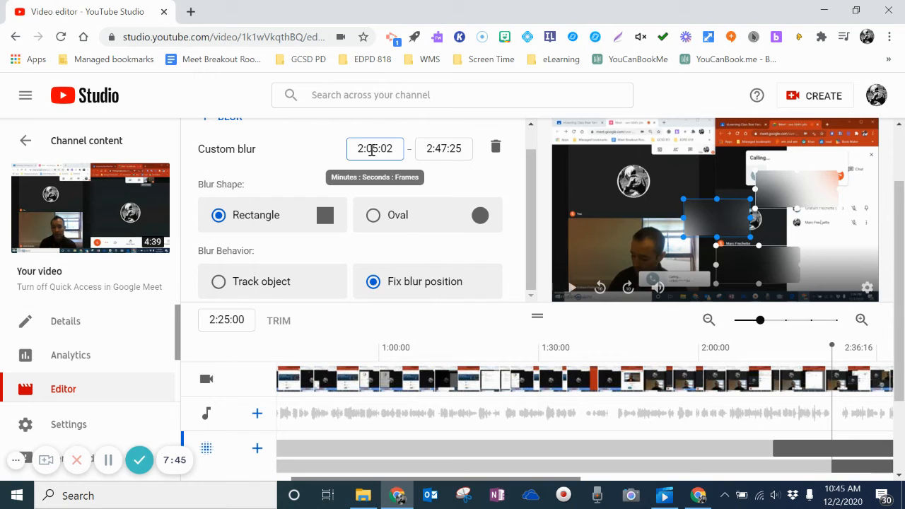
key("BackSpace")
type("2")
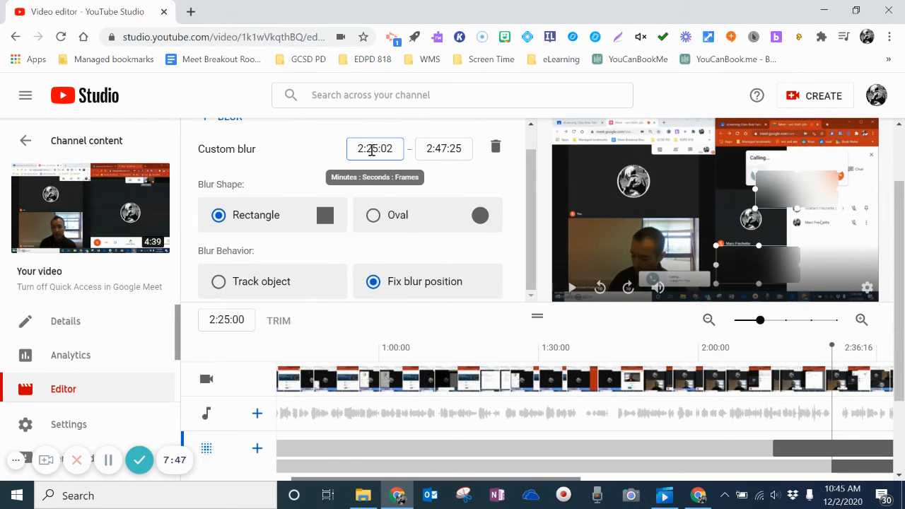
left_click(444, 150)
key("BackSpace")
type("2")
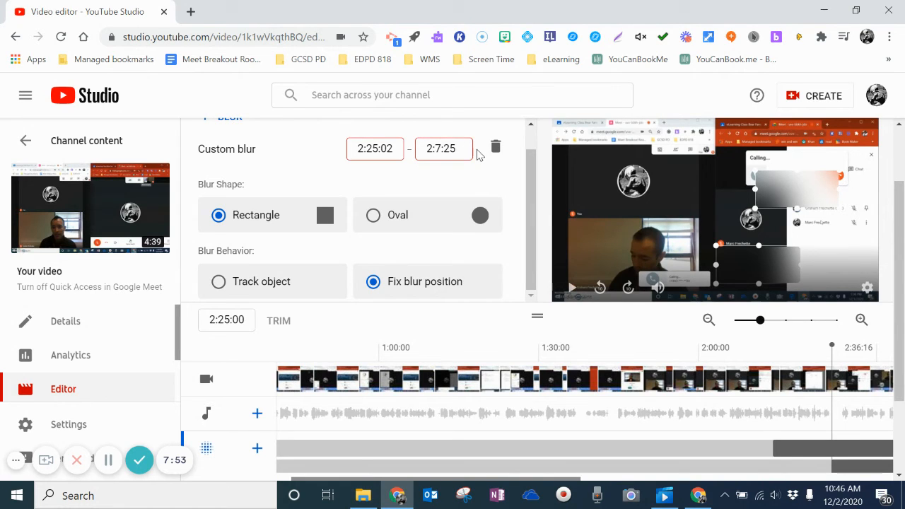
key("BackSpace")
type("56")
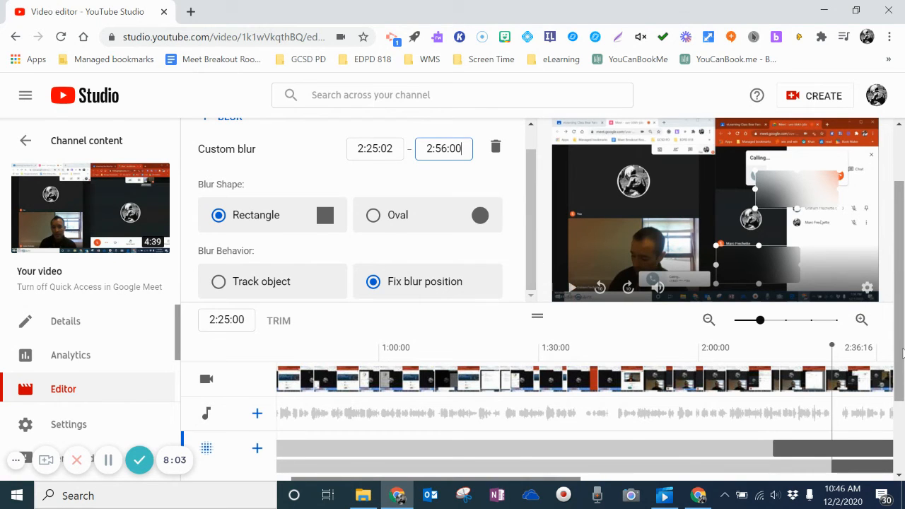
Move the playhead to 2:25:02 and place the flattened third blur rectangle over the second name in the Meet participant list
left_click_drag(903, 353, 903, 387)
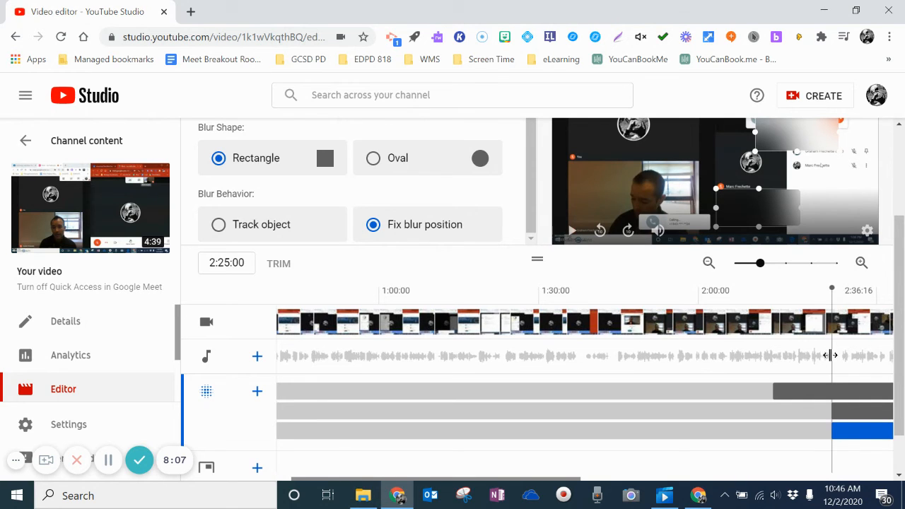
left_click_drag(832, 307, 833, 308)
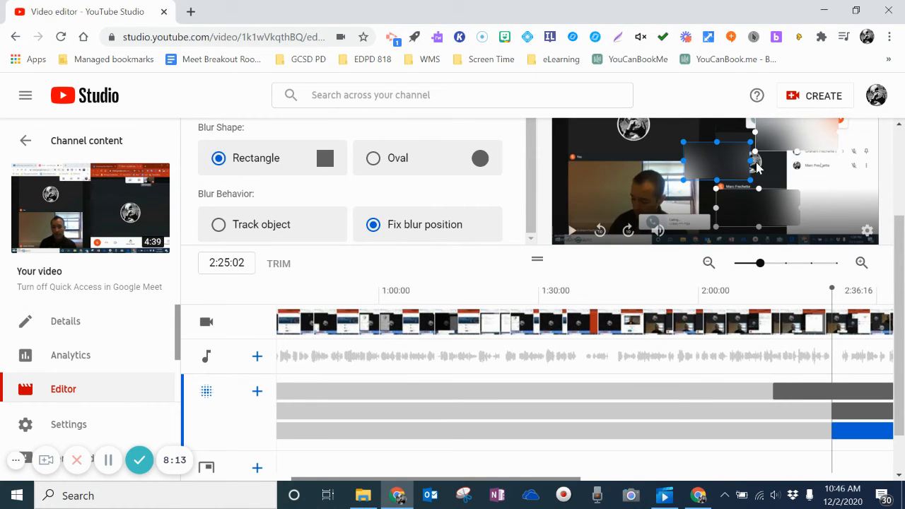
left_click_drag(718, 142, 862, 162)
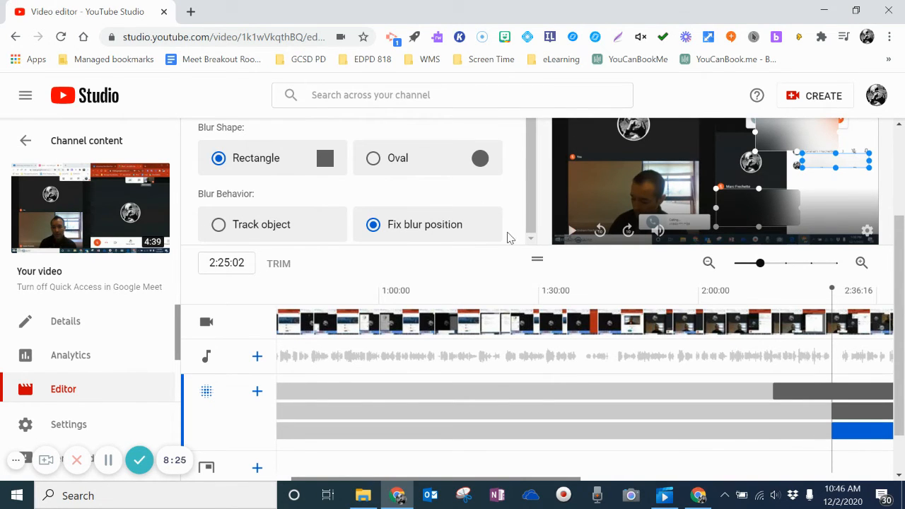
Play the video from 2:25:02 to check the blurs' coverage, pause at about 2:32:10, and review the blur ranges on the timeline
left_click(573, 233)
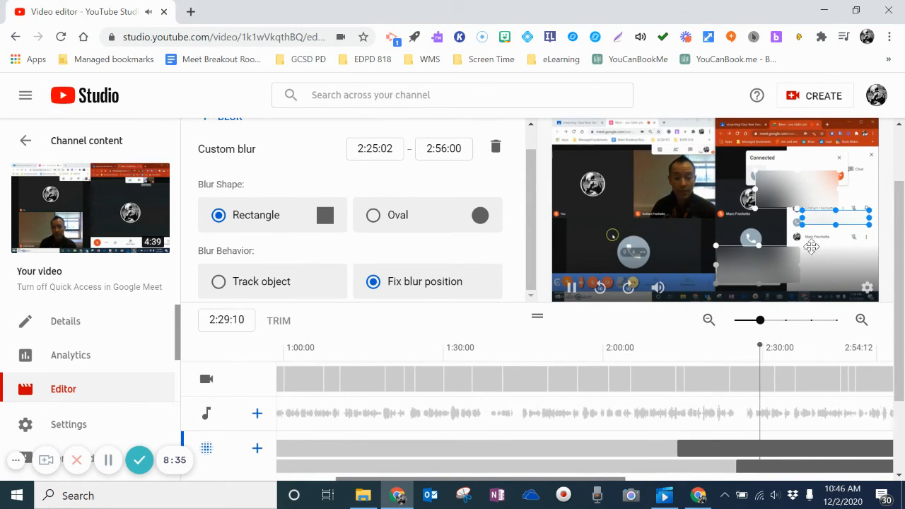
left_click(571, 288)
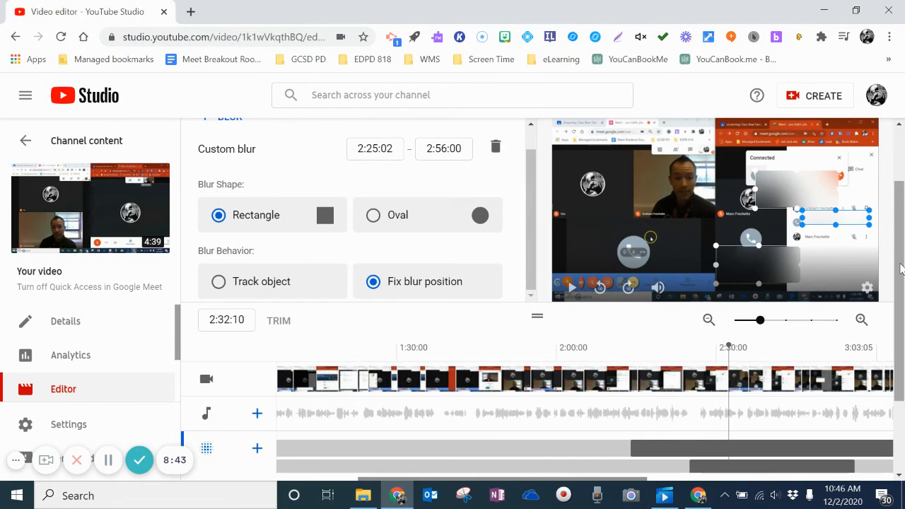
left_click_drag(902, 269, 891, 333)
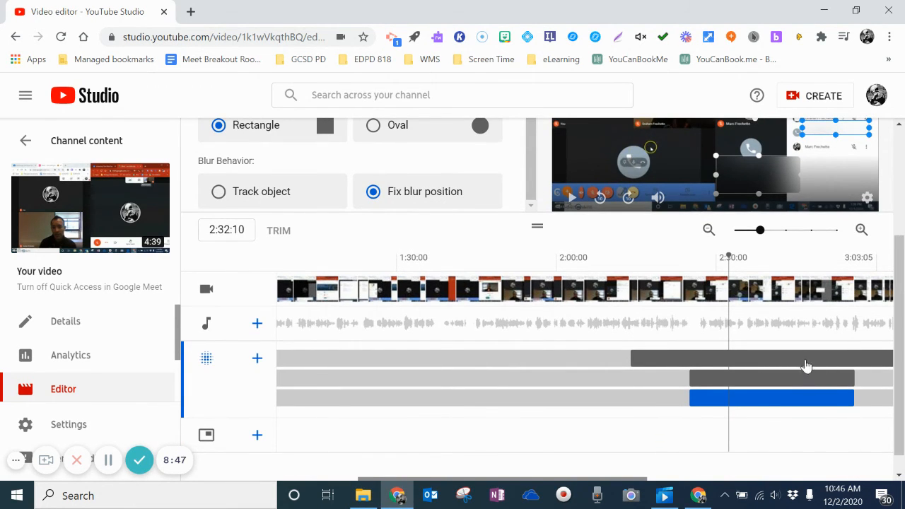
Save the blur edits to the existing video and confirm the save
left_click_drag(900, 366, 902, 263)
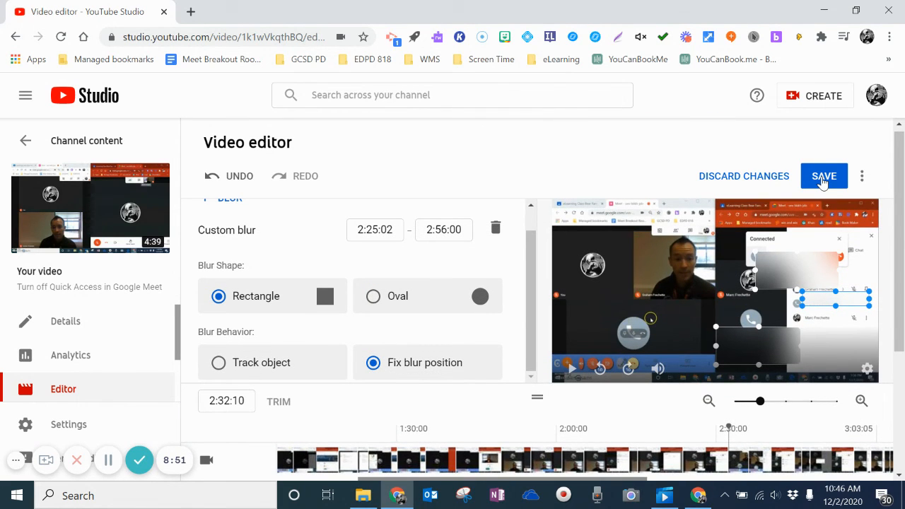
left_click(823, 179)
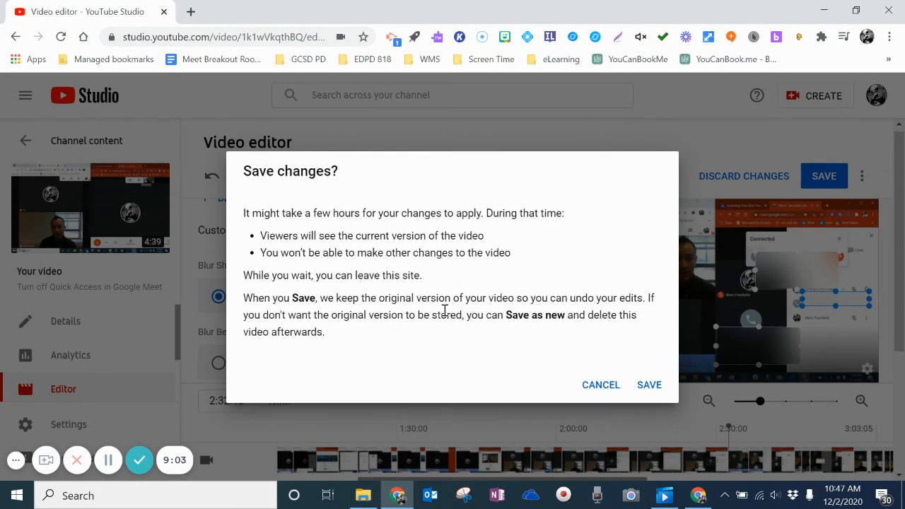
left_click(647, 386)
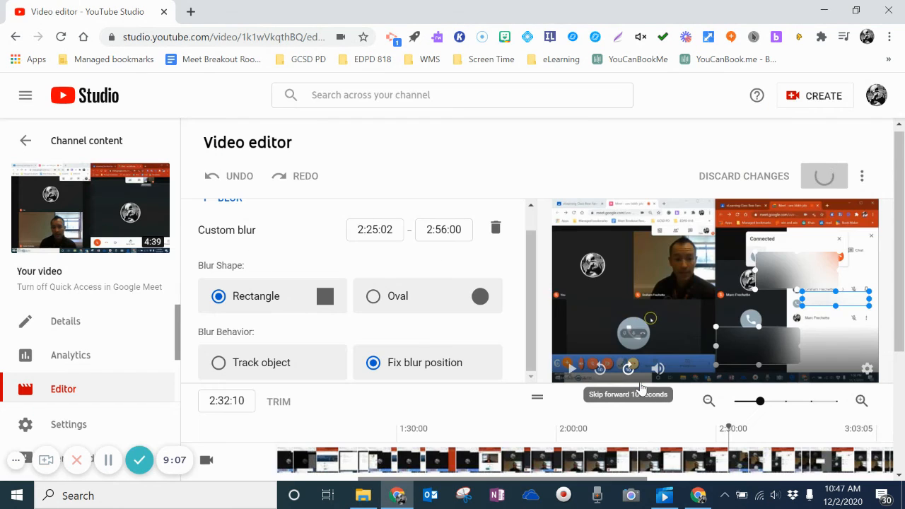